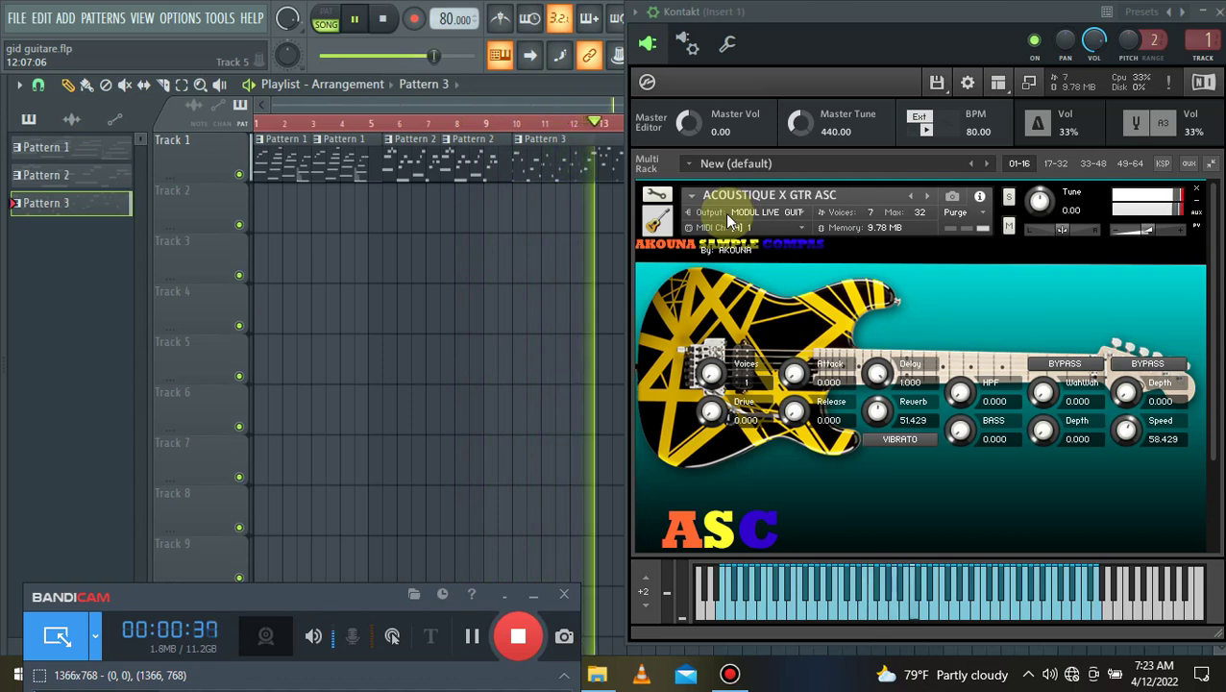
pyautogui.click(471, 636)
pyautogui.click(470, 641)
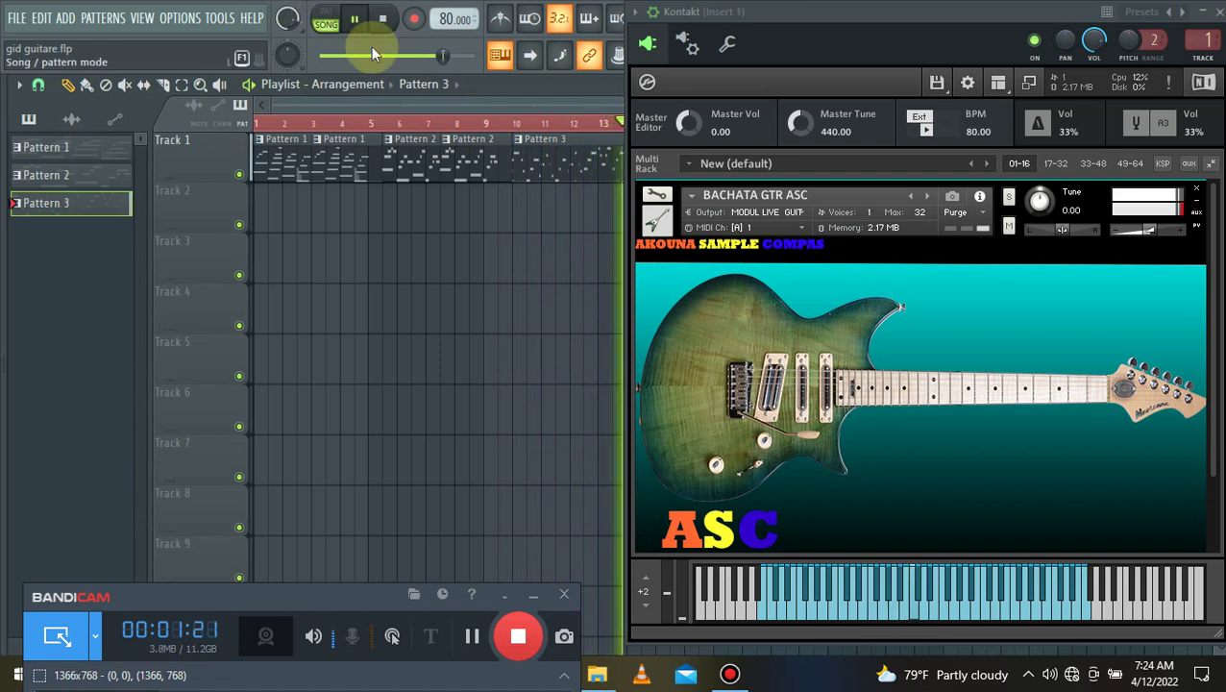
pyautogui.click(472, 641)
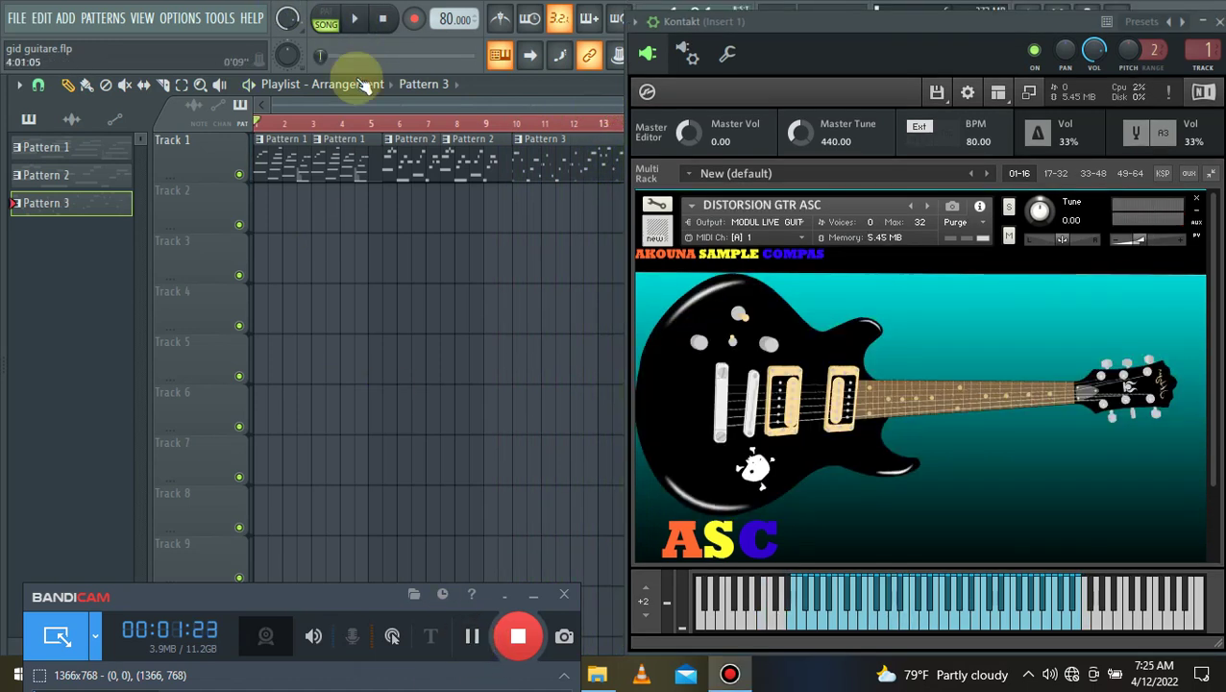
# Step: Play the arrangement from the start with the DISTORSION GTR ASC guitar and again with DISTORTED LEAD GTR ASC
pyautogui.click(352, 21)
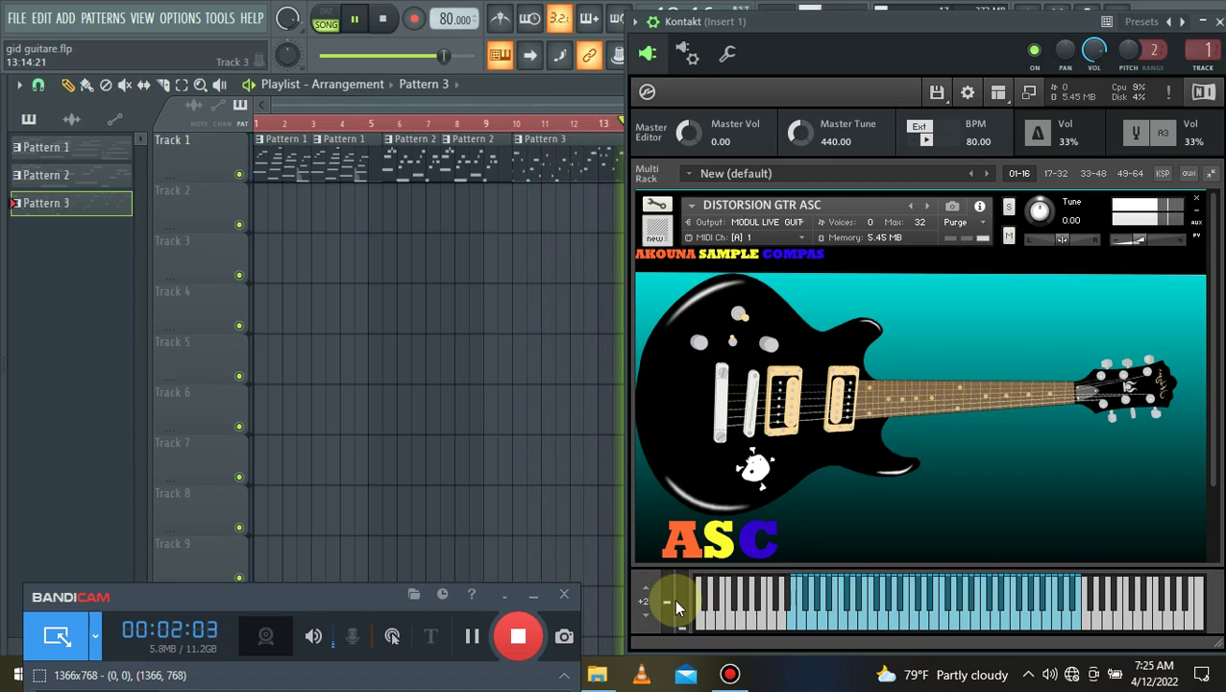
pyautogui.click(472, 642)
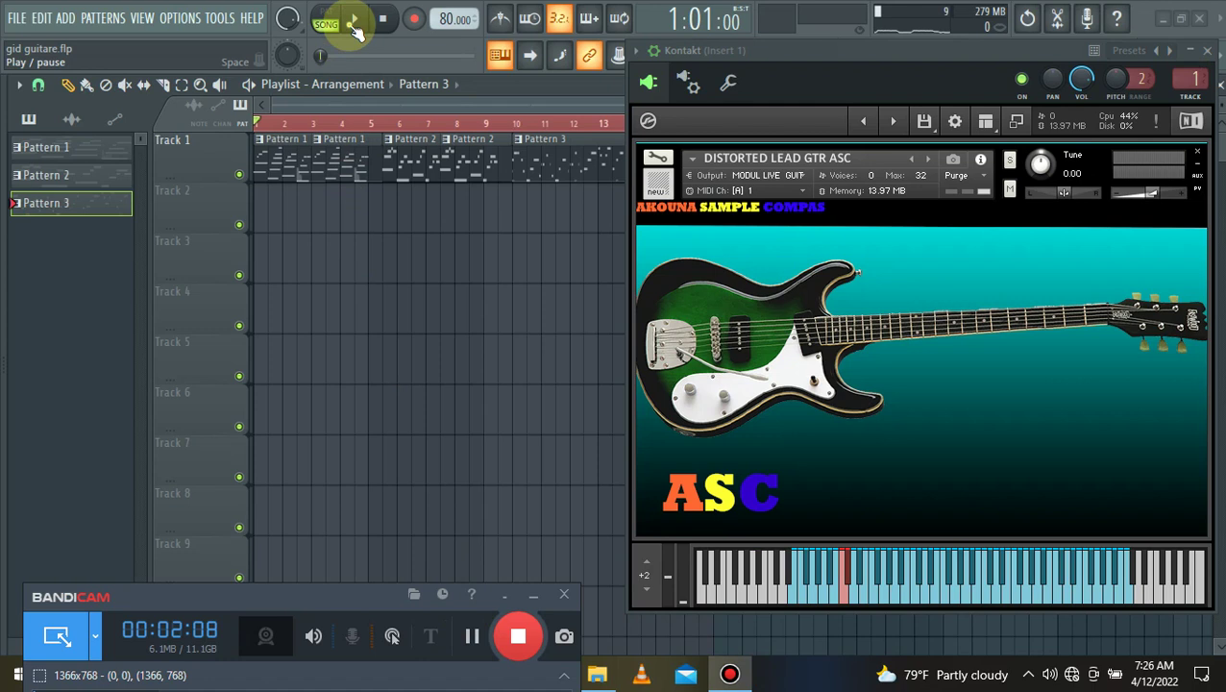
pyautogui.click(354, 27)
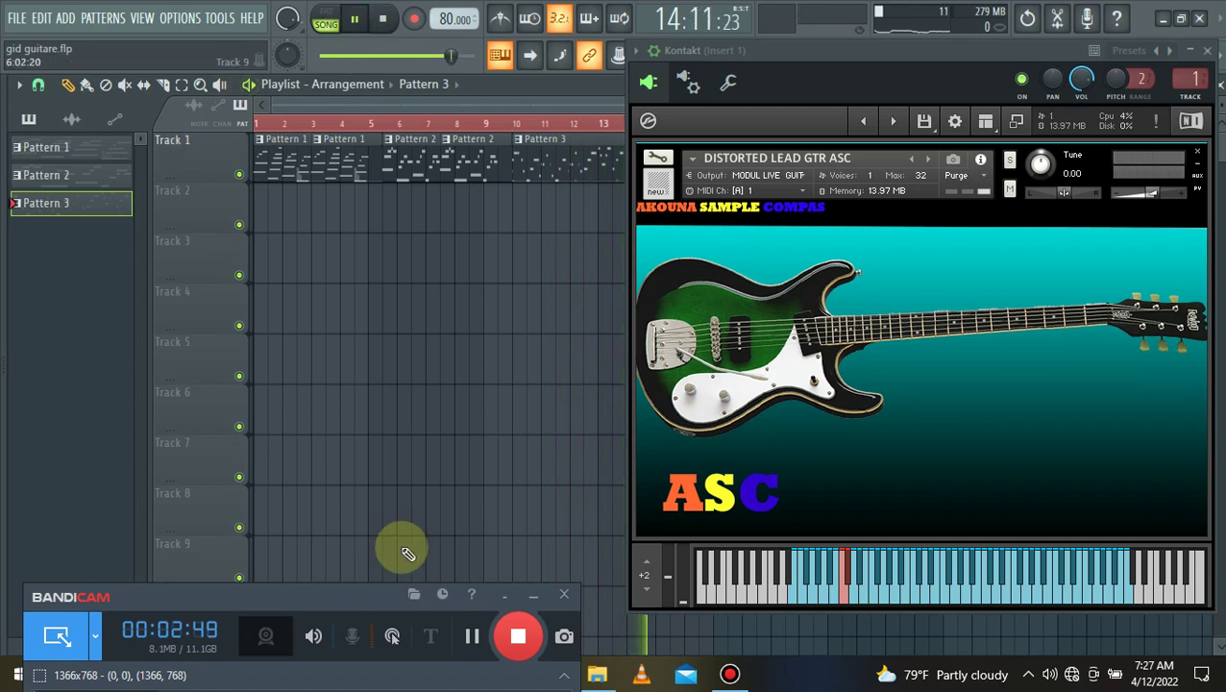
pyautogui.click(472, 636)
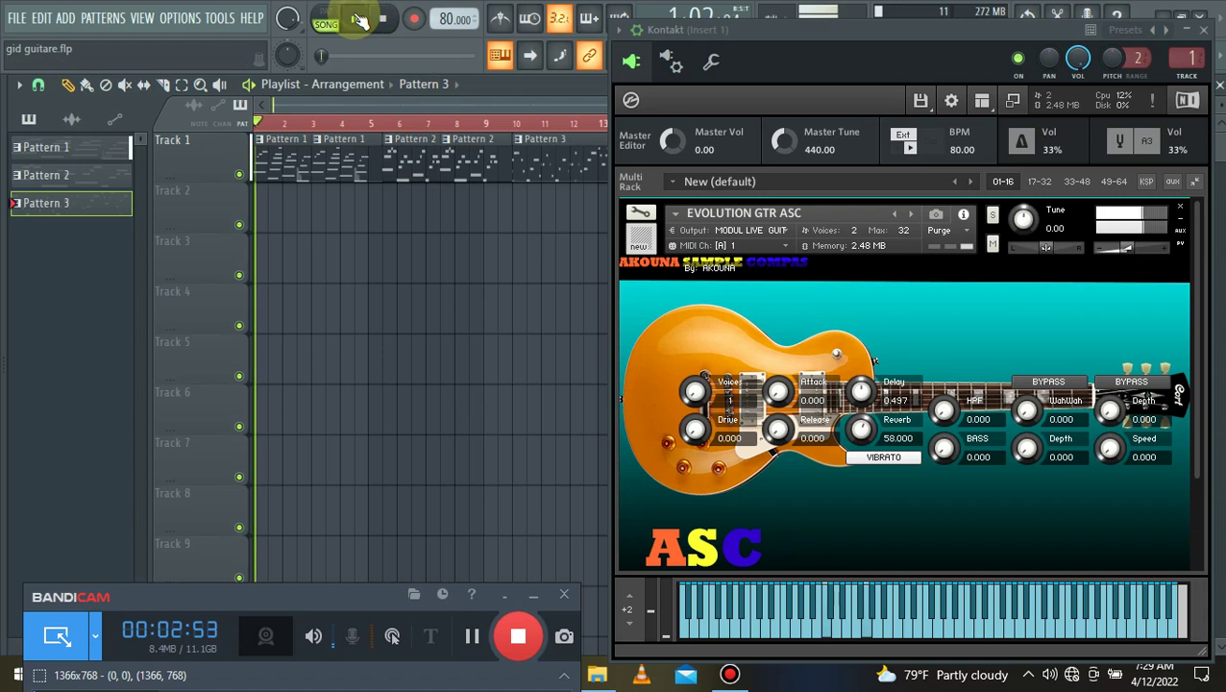
# Step: Play the arrangement from the start with the EVOLUTION GTR ASC guitar
pyautogui.click(358, 20)
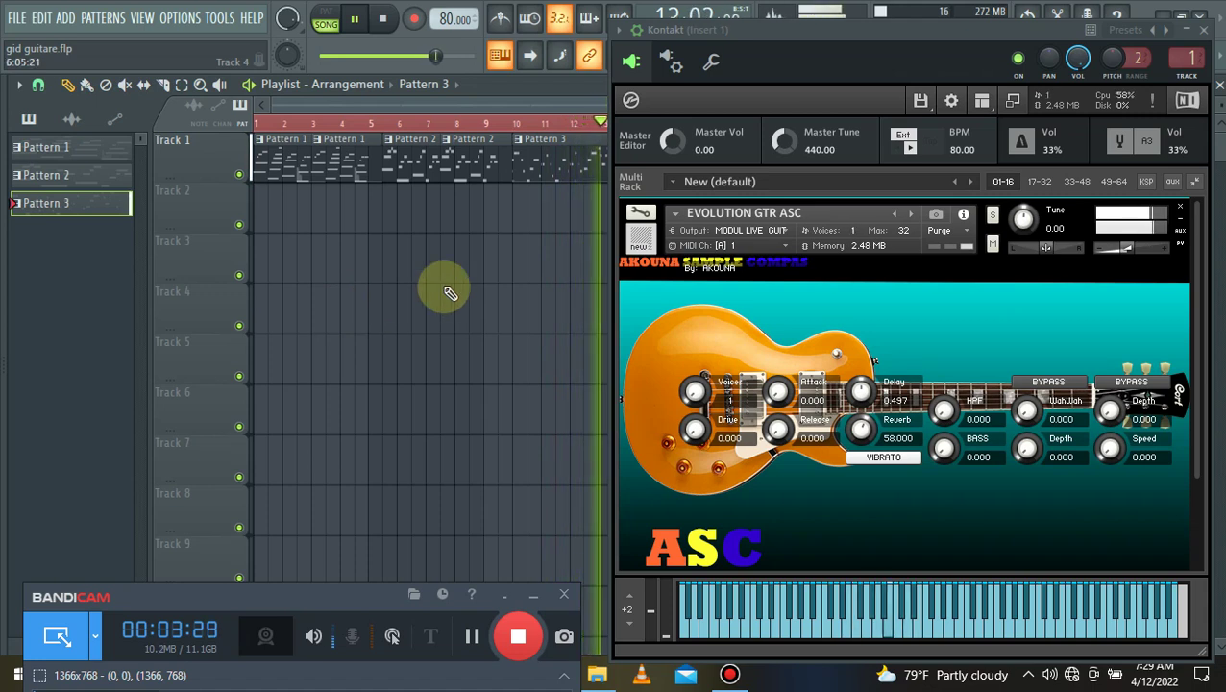
pyautogui.click(472, 642)
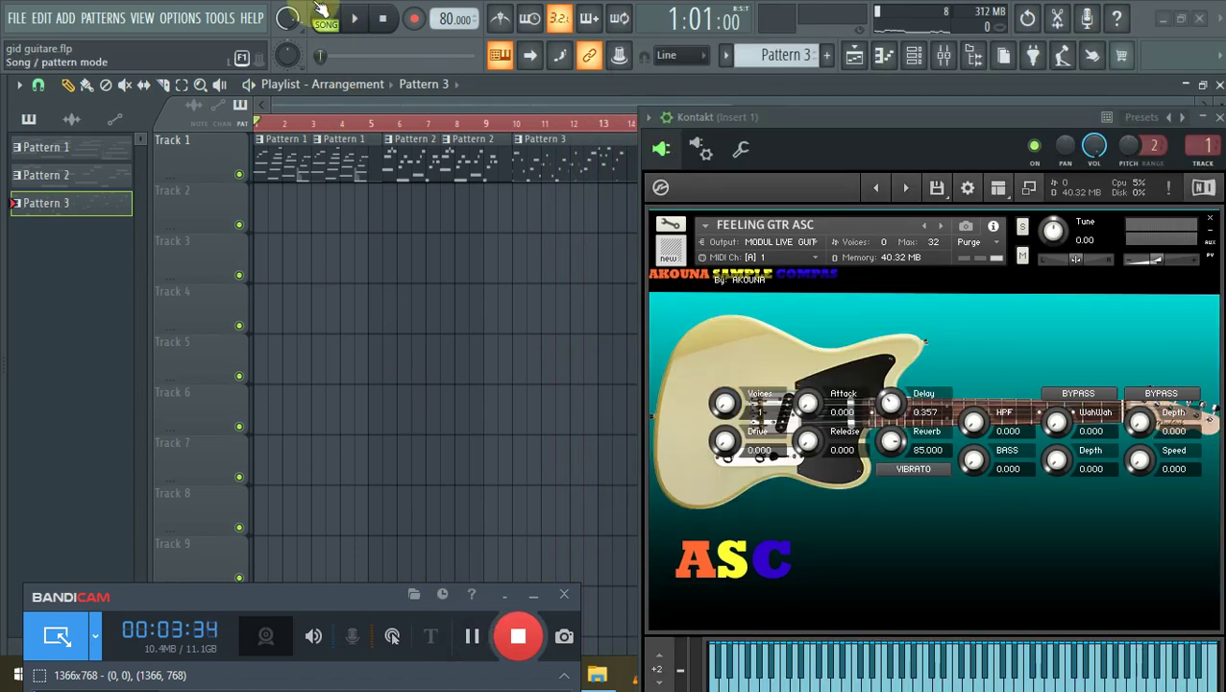
# Step: Play the arrangement with the FEELING GTR ASC guitar and move the Kontakt window up so its whole keyboard fits on screen
pyautogui.click(353, 21)
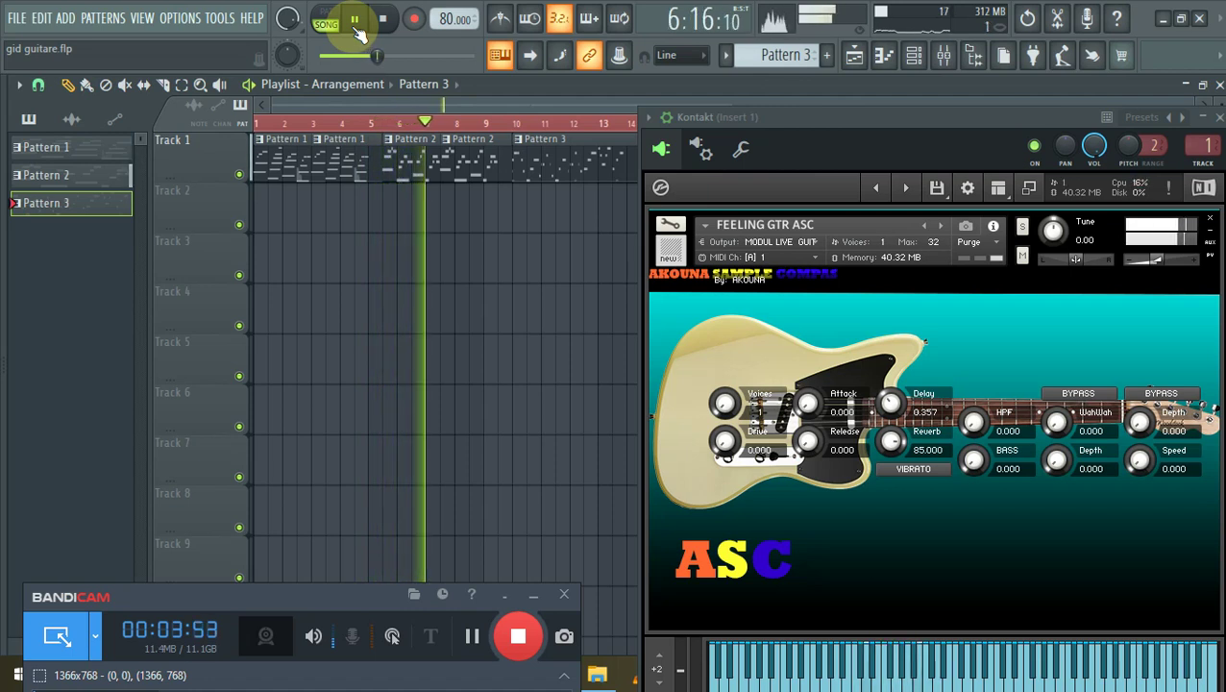
pyautogui.moveTo(860, 117); pyautogui.dragTo(850, 66)
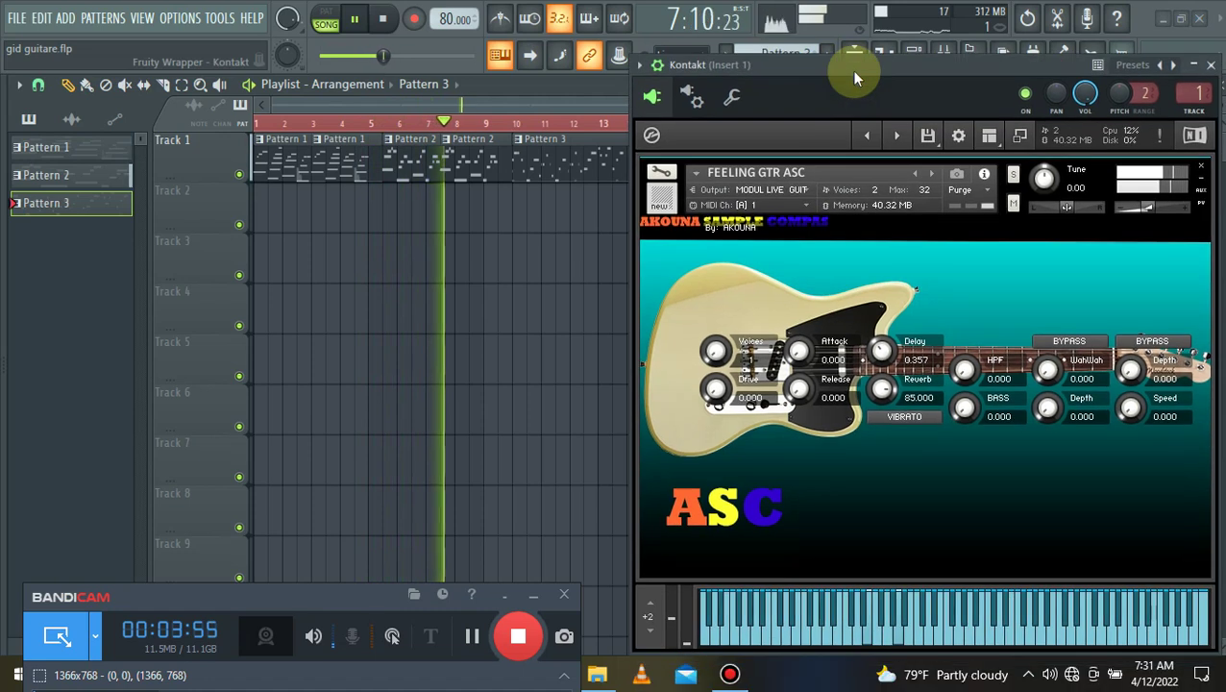
pyautogui.moveTo(687, 641)
pyautogui.mouseDown()
pyautogui.moveTo(696, 527)
pyautogui.moveTo(692, 645)
pyautogui.moveTo(681, 578)
pyautogui.moveTo(670, 635)
pyautogui.moveTo(681, 623)
pyautogui.moveTo(690, 649)
pyautogui.moveTo(677, 641)
pyautogui.moveTo(664, 546)
pyautogui.moveTo(676, 625)
pyautogui.moveTo(700, 451)
pyautogui.mouseUp()
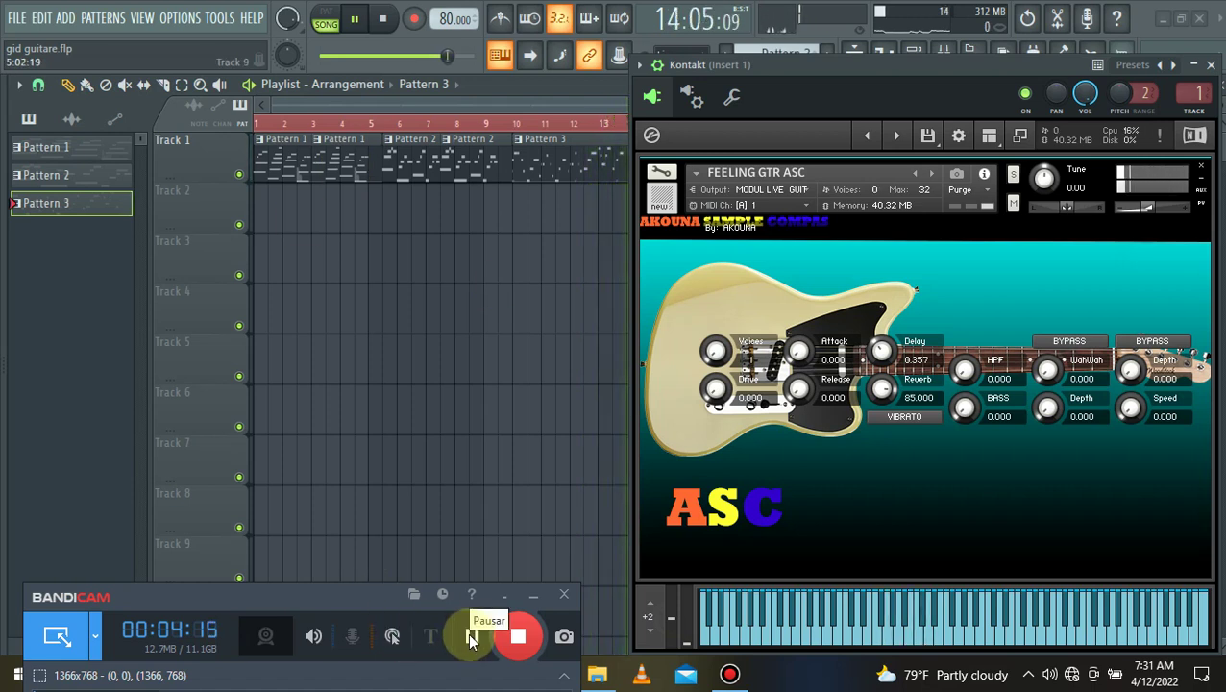
pyautogui.click(471, 636)
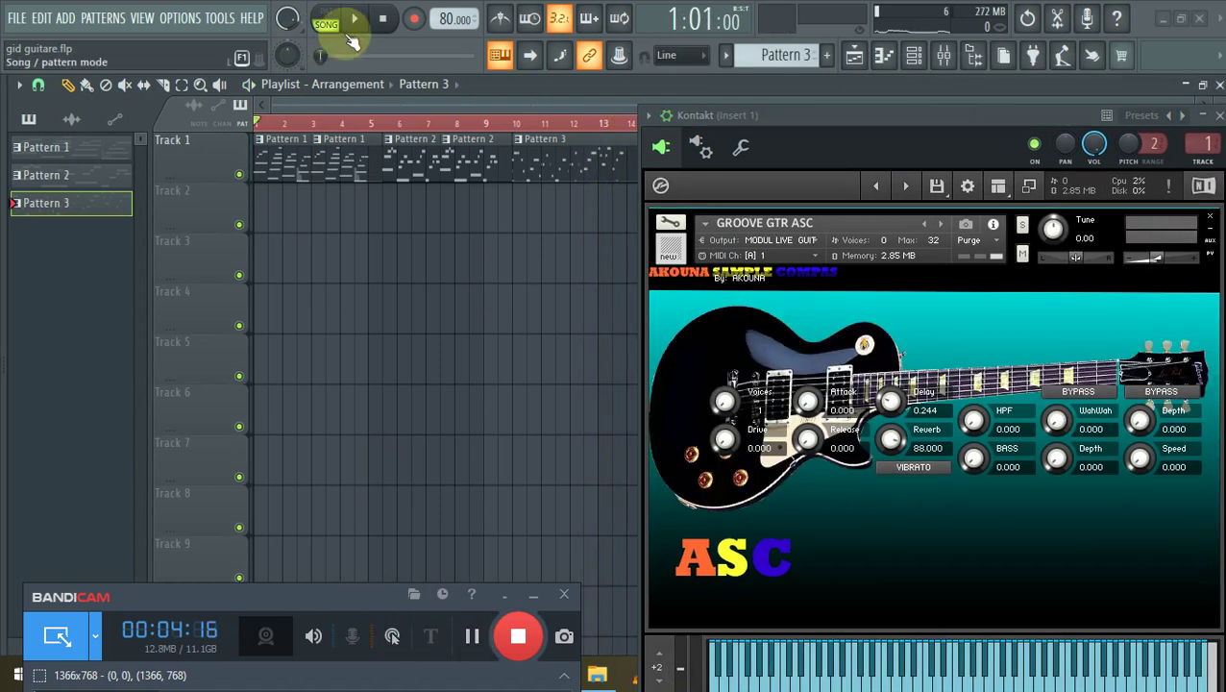
# Step: Play the arrangement with the GROOVE GTR ASC guitar, pausing and restarting playback partway through
pyautogui.click(354, 18)
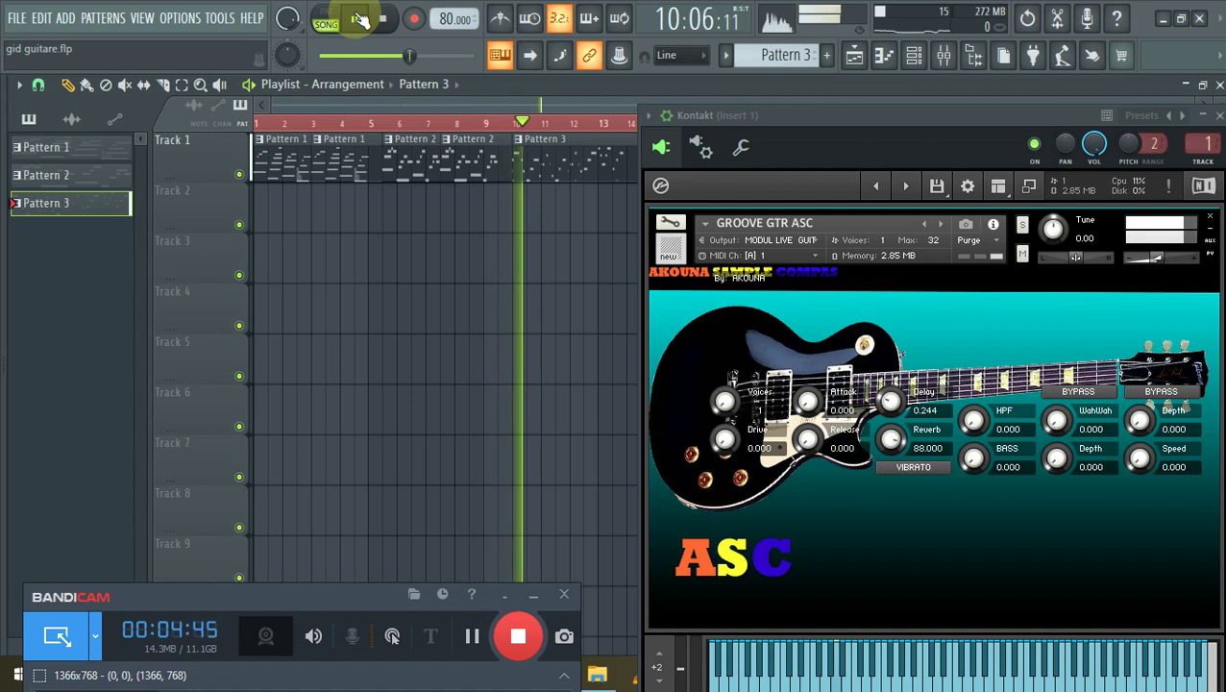
pyautogui.click(354, 20)
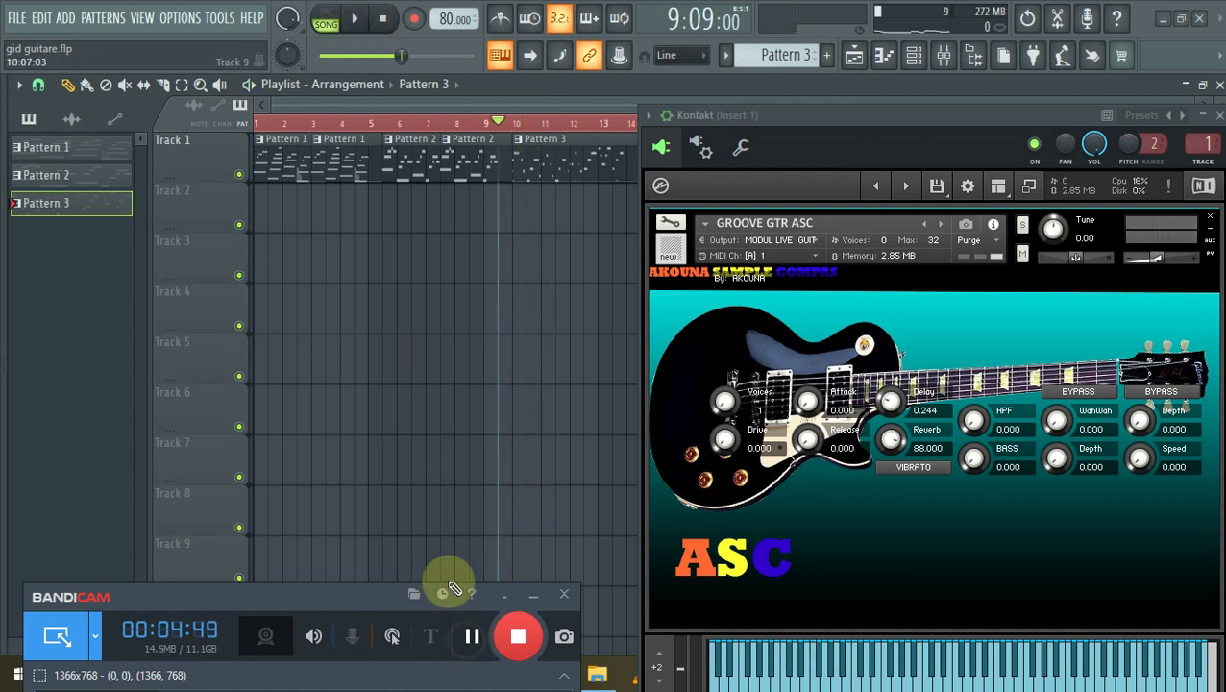
pyautogui.click(356, 21)
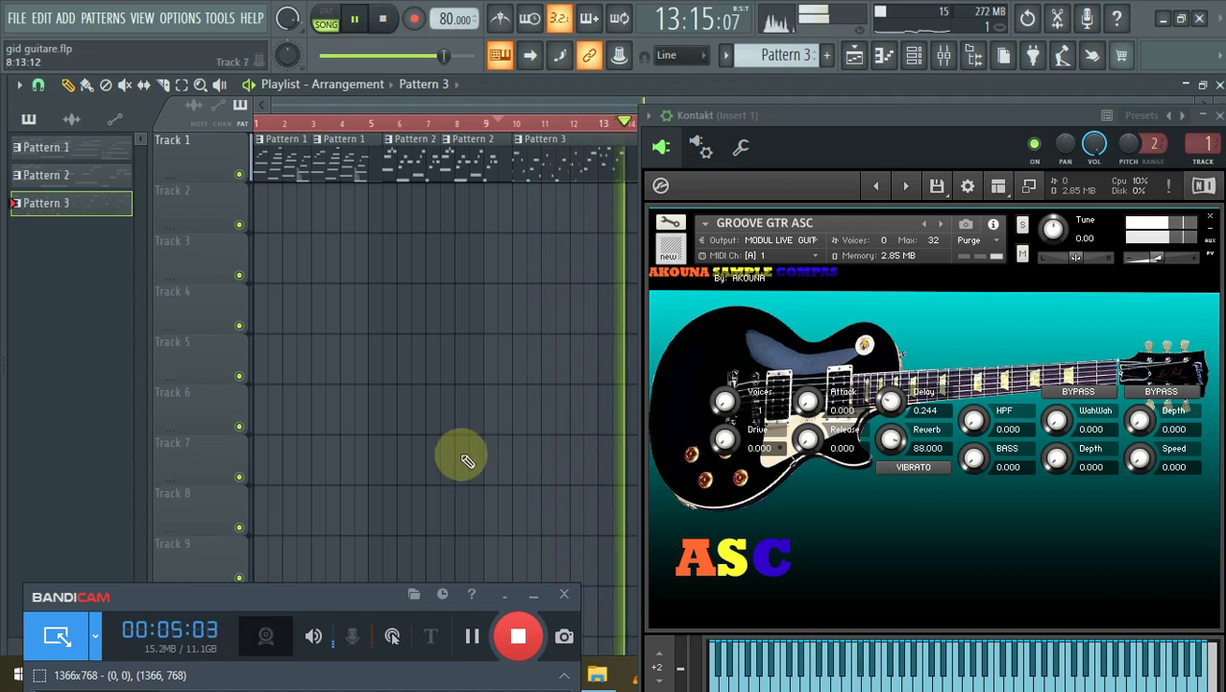
pyautogui.click(471, 634)
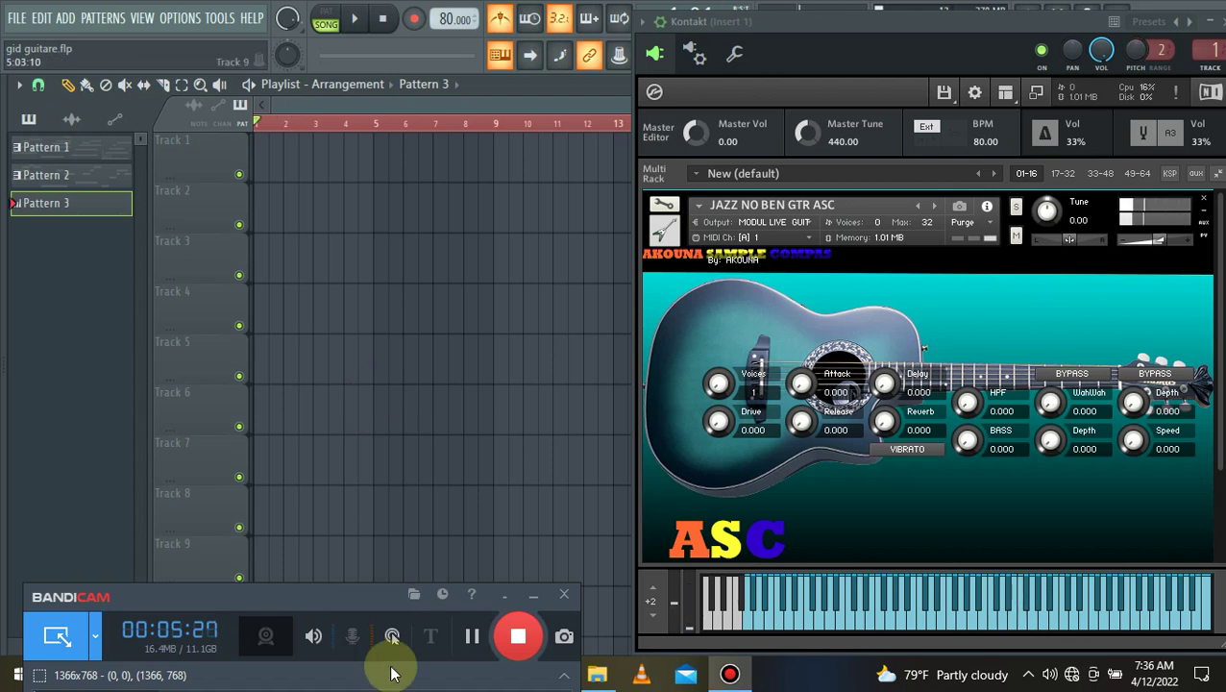
pyautogui.click(472, 635)
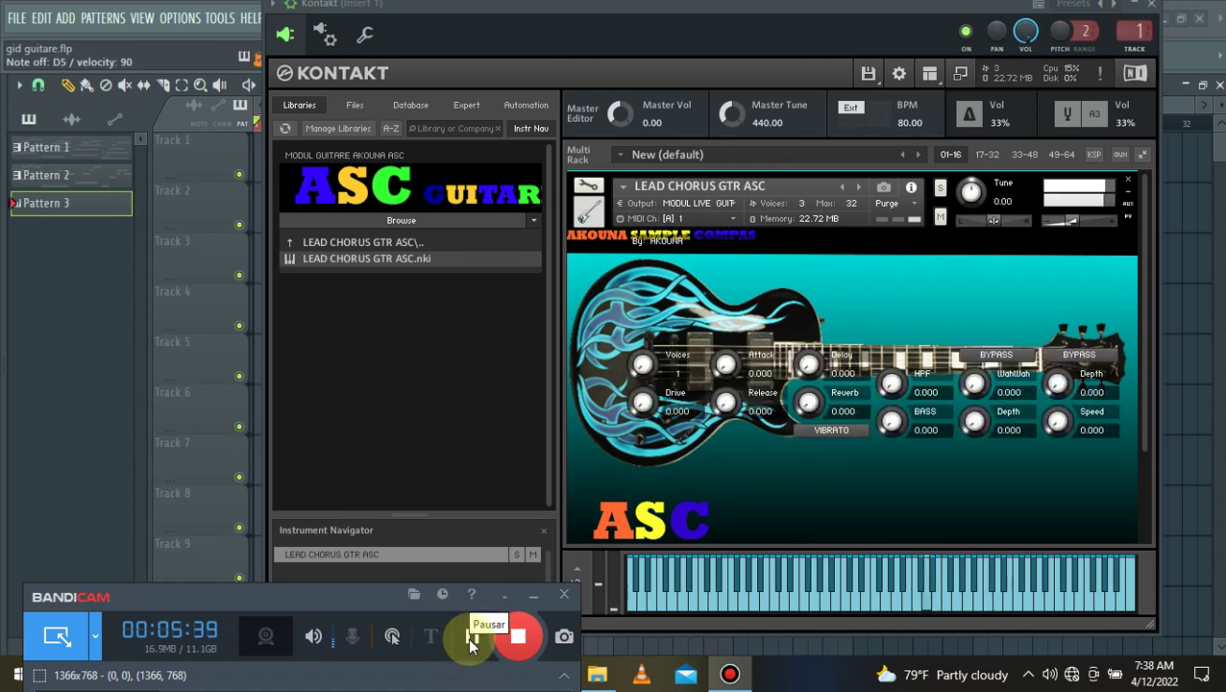
pyautogui.click(471, 638)
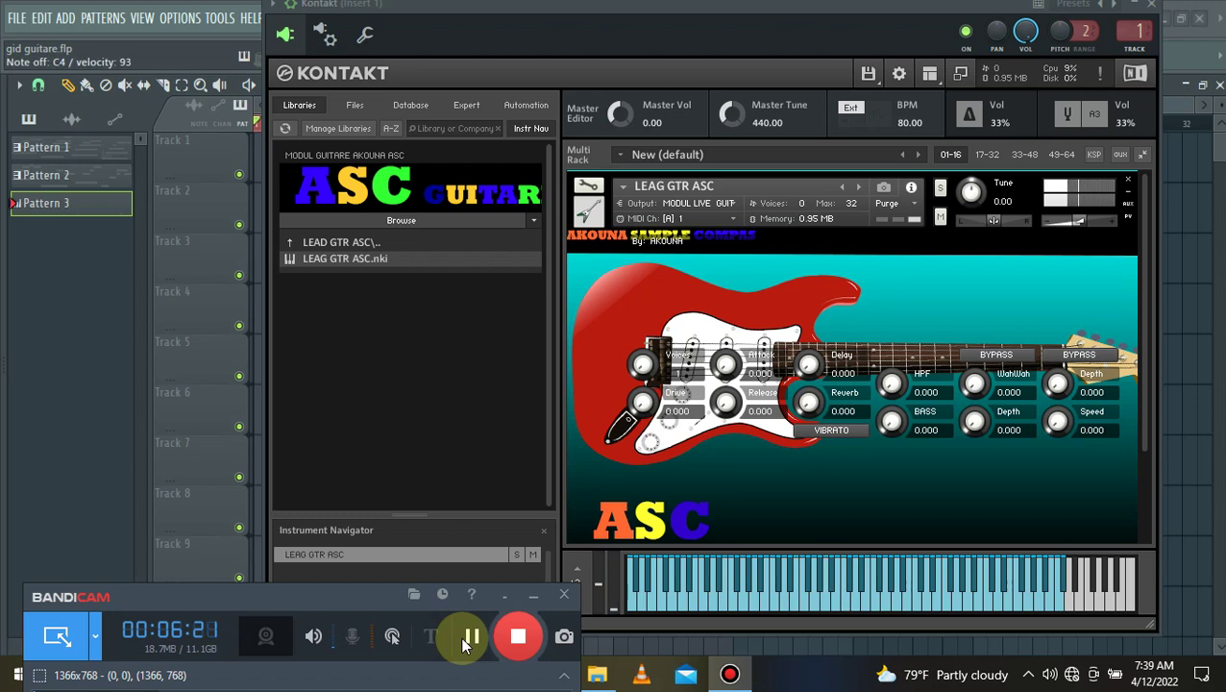
pyautogui.click(462, 643)
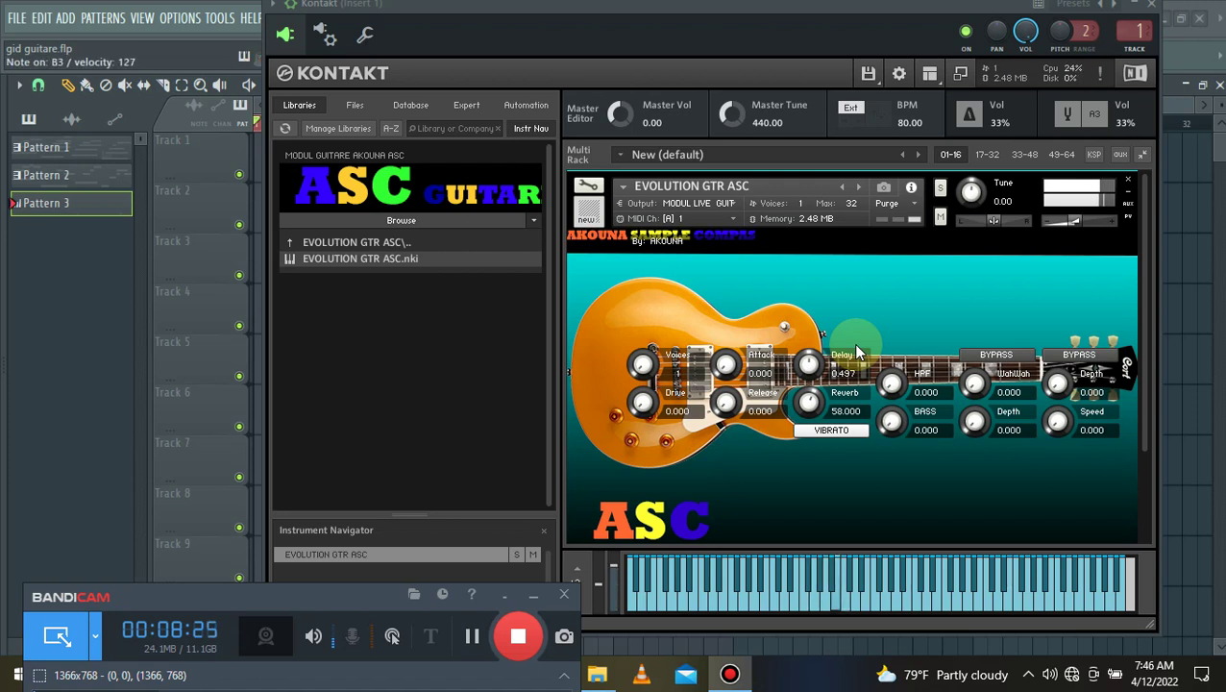
pyautogui.click(466, 636)
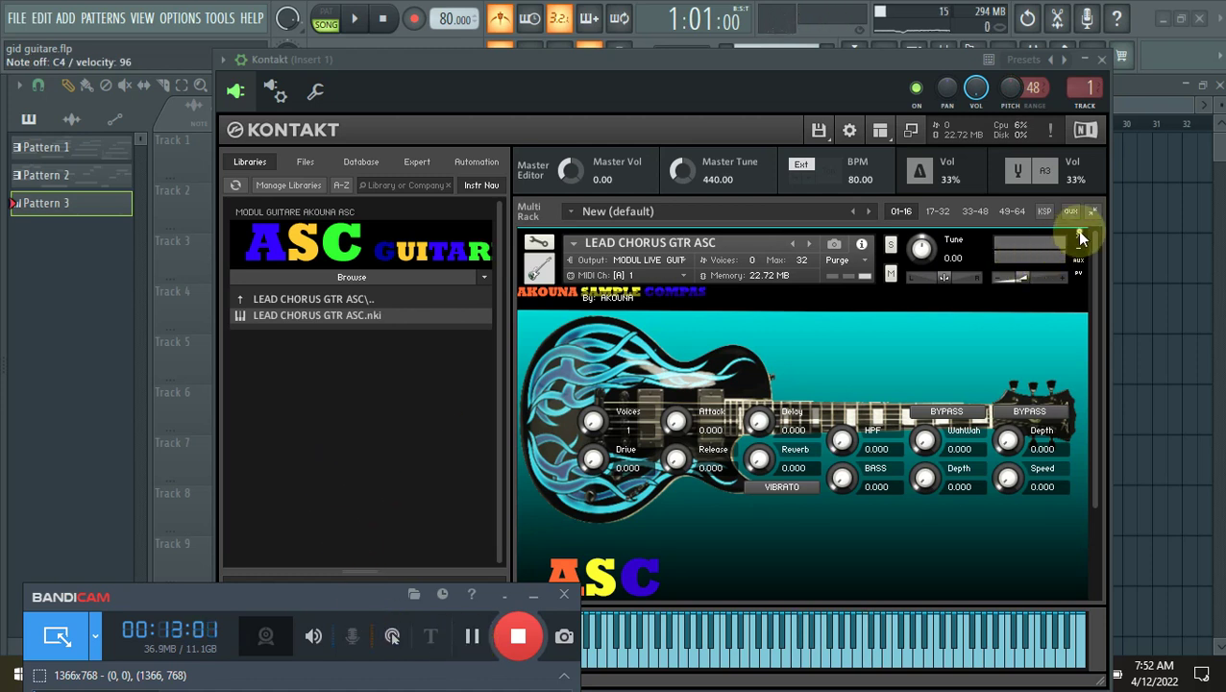
# Step: Replace the loaded guitar with EVOLUTION GTR ASC from its library folder and audition notes on the on-screen keyboard
pyautogui.click(361, 299)
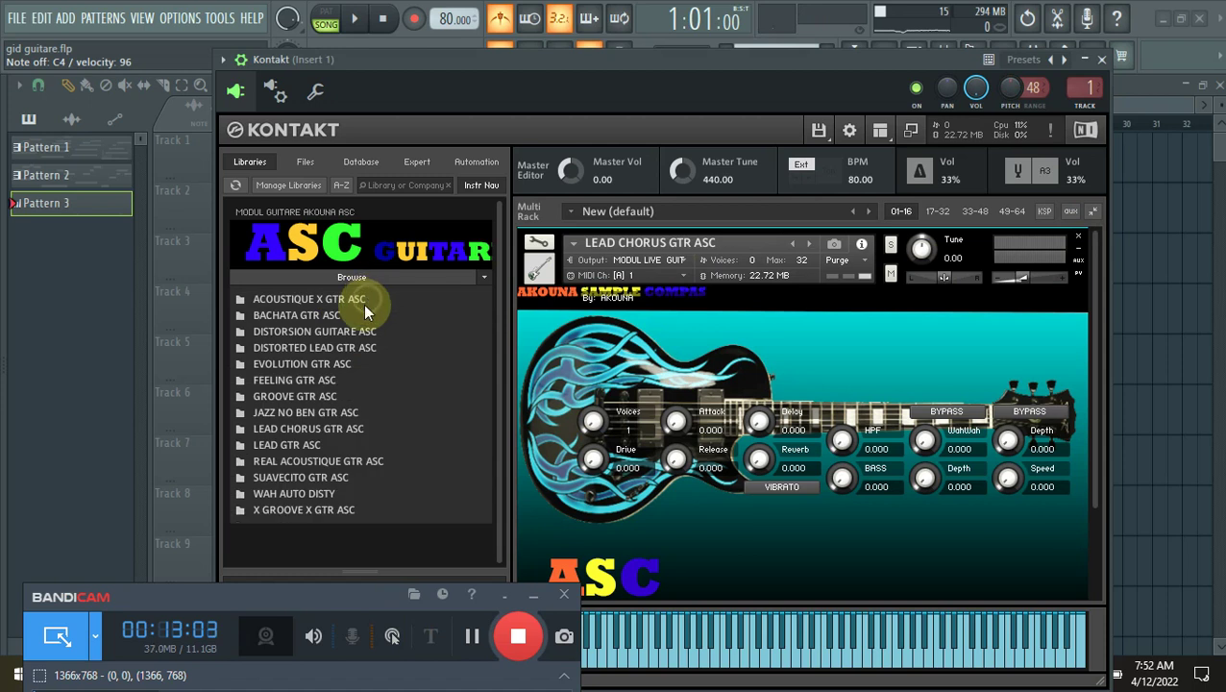
pyautogui.doubleClick(317, 363)
pyautogui.doubleClick(318, 325)
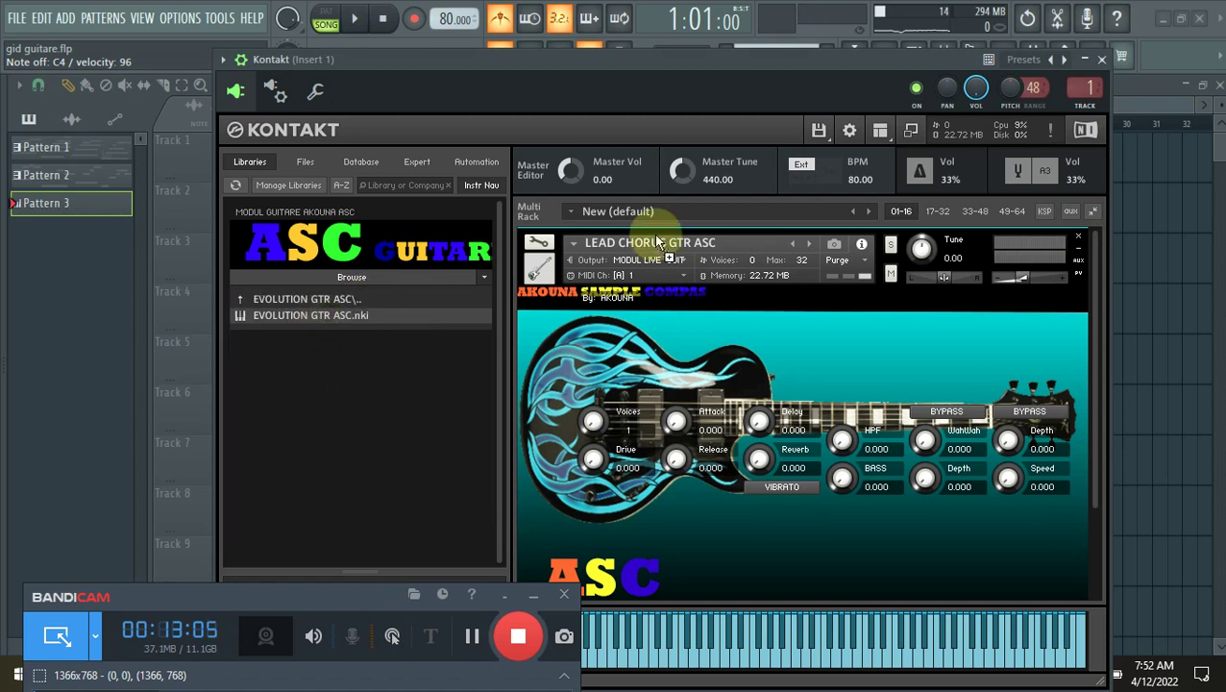
pyautogui.click(780, 623)
pyautogui.click(781, 623)
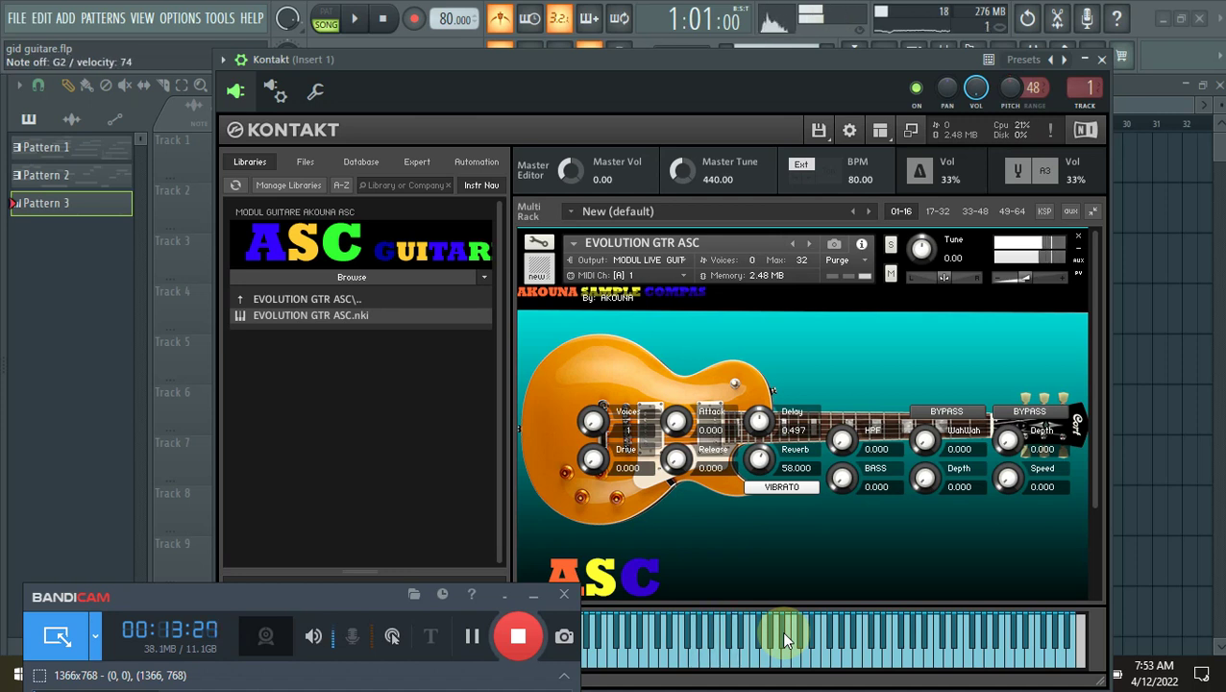
# Step: Load LEAD CHORUS GTR ASC.nki from its library folder in place of the EVOLUTION guitar
pyautogui.doubleClick(406, 294)
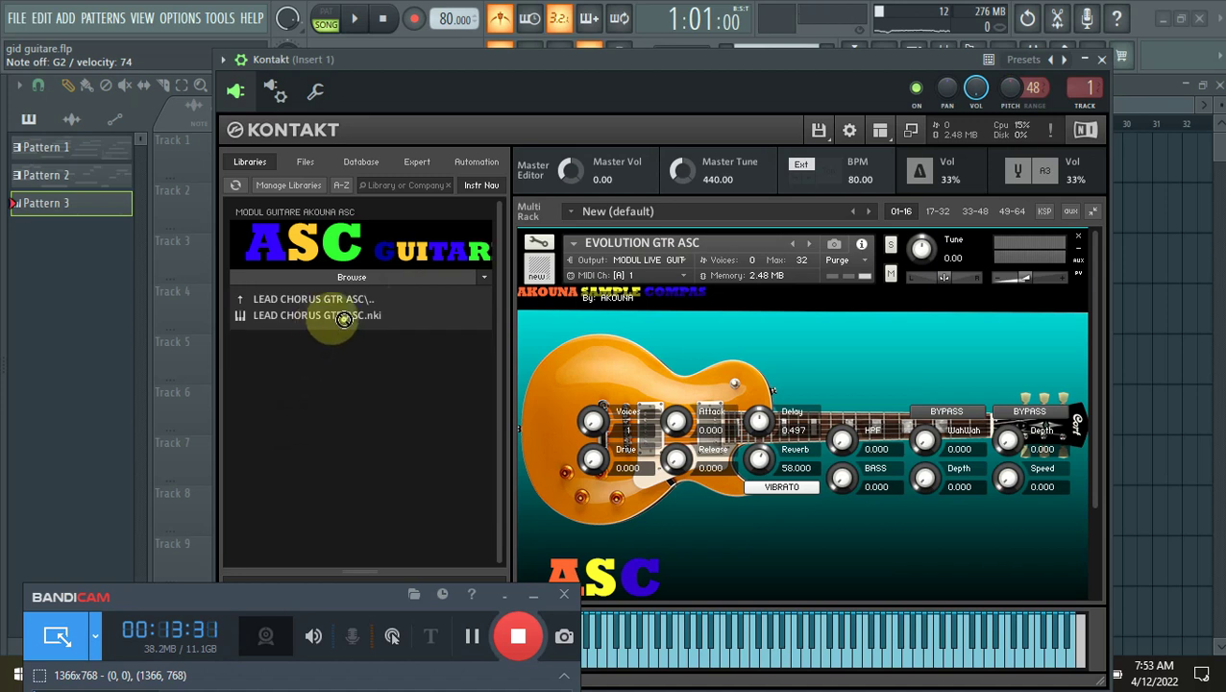
pyautogui.doubleClick(322, 316)
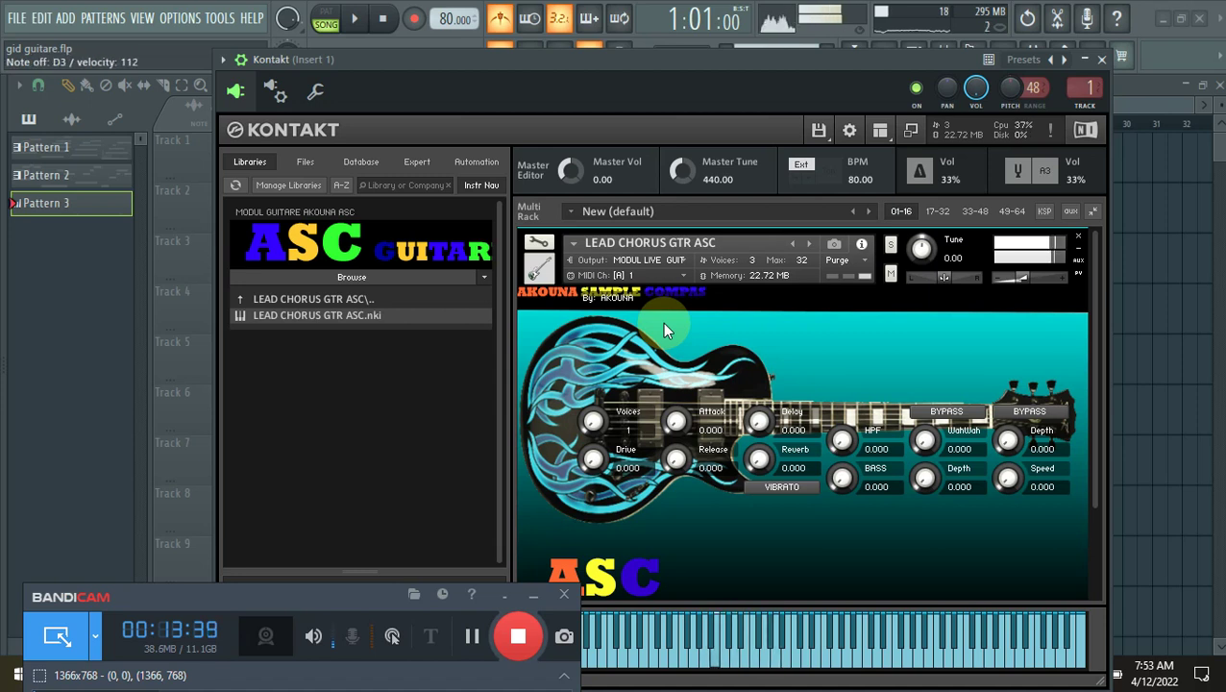
# Step: Open the LEAD GTR ASC folder and replace the loaded instrument with LEAG GTR ASC.nki
pyautogui.click(357, 299)
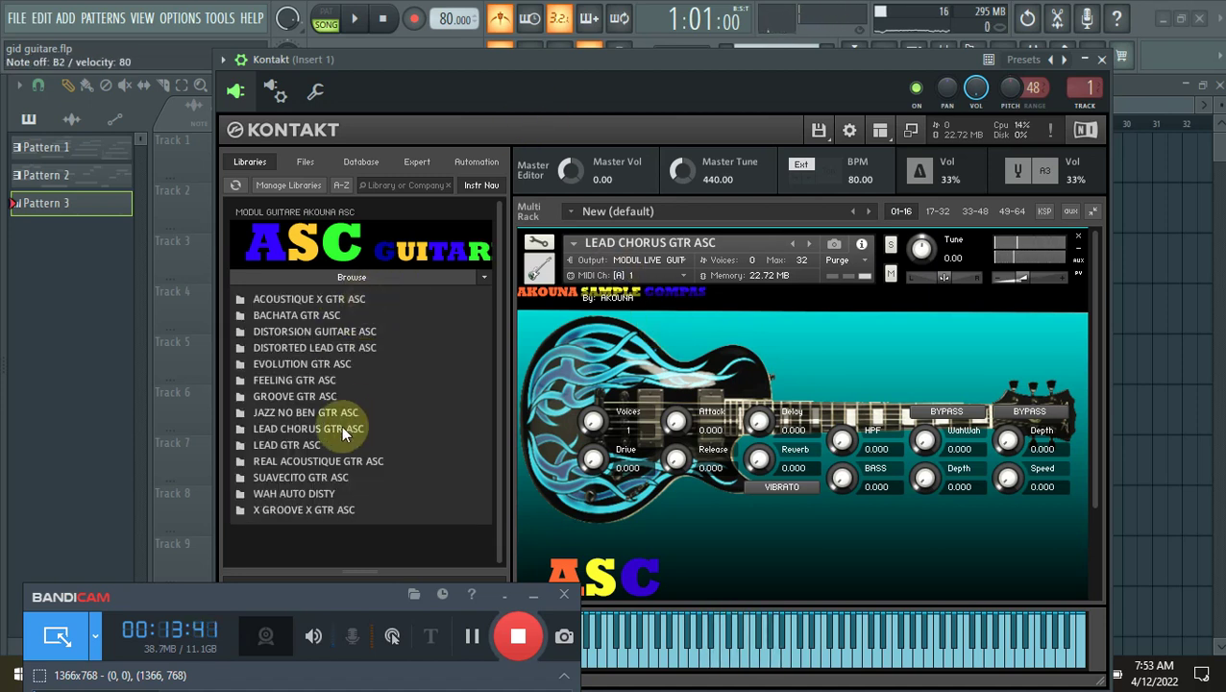
pyautogui.click(325, 445)
pyautogui.moveTo(310, 321); pyautogui.dragTo(751, 246)
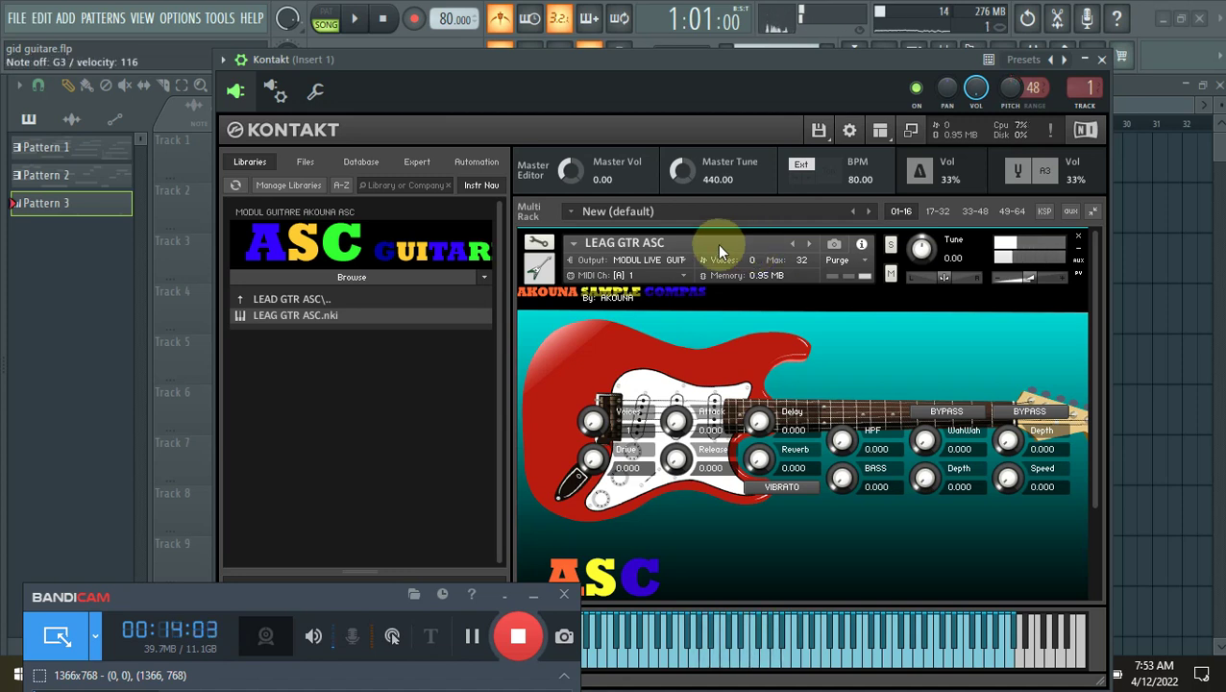
# Step: Open the REAL ACOUSTIQUE GTR ASC folder and replace the loaded guitar with its REAL ACOUSTIQUE instrument
pyautogui.click(357, 295)
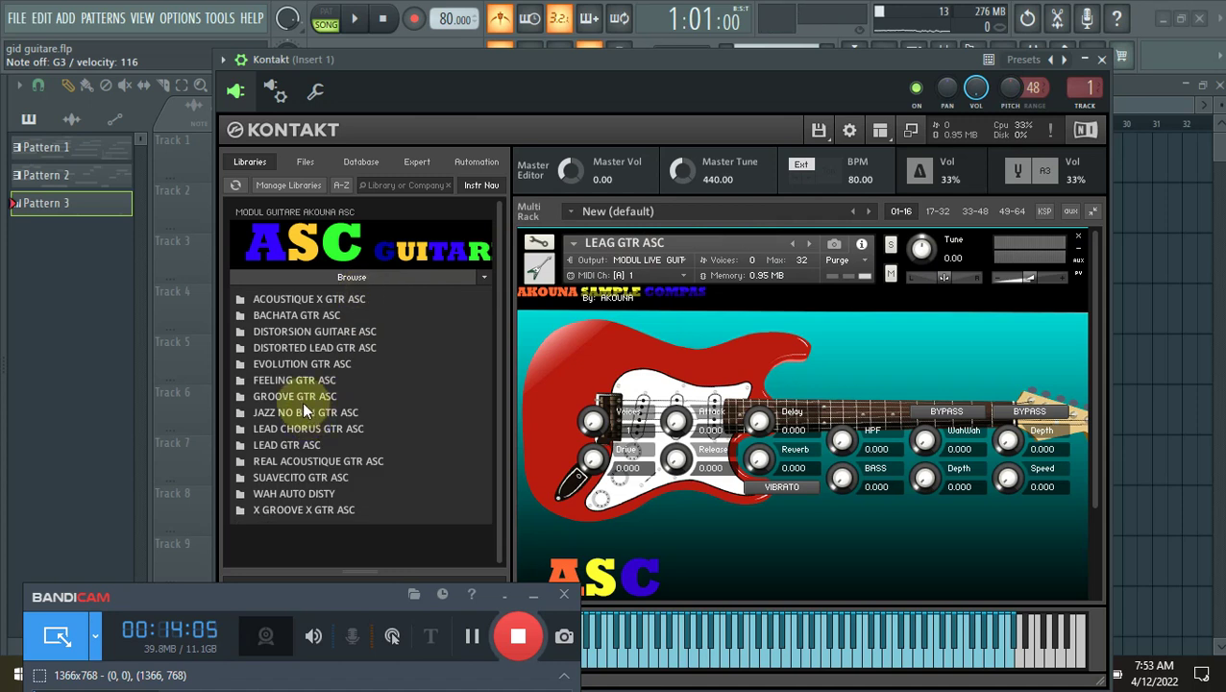
pyautogui.click(295, 318)
pyautogui.press('Down')
pyautogui.press('Down')
pyautogui.doubleClick(296, 463)
pyautogui.moveTo(291, 324); pyautogui.dragTo(685, 251)
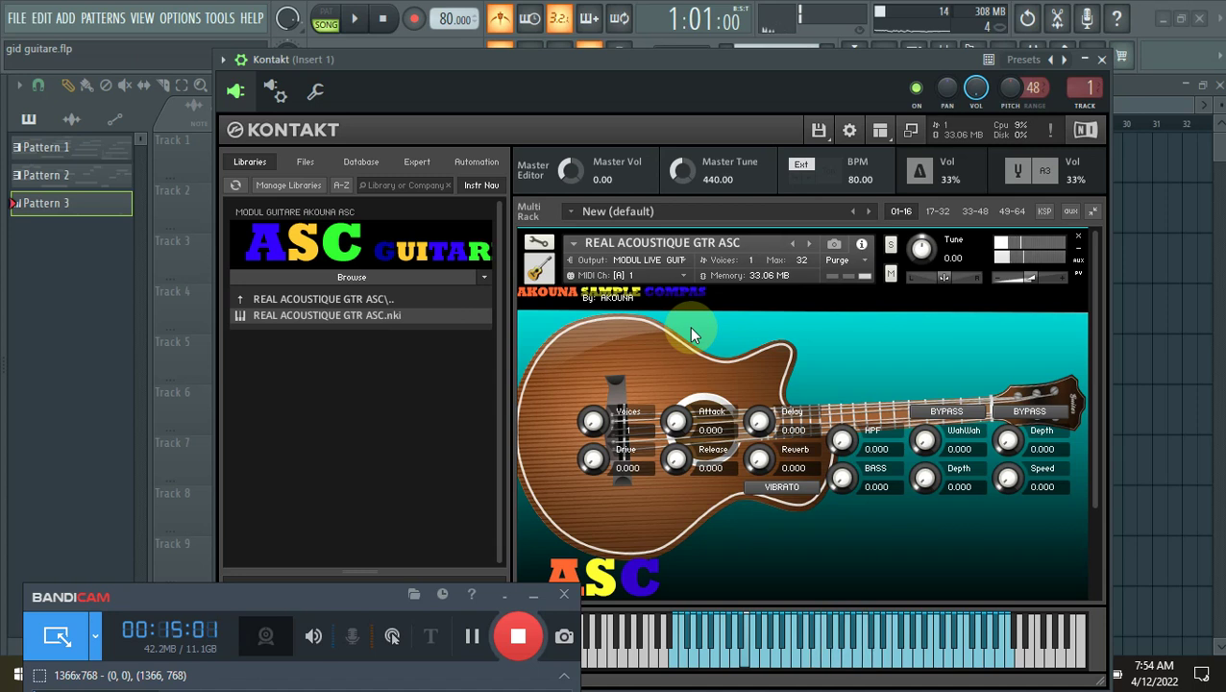
pyautogui.click(472, 634)
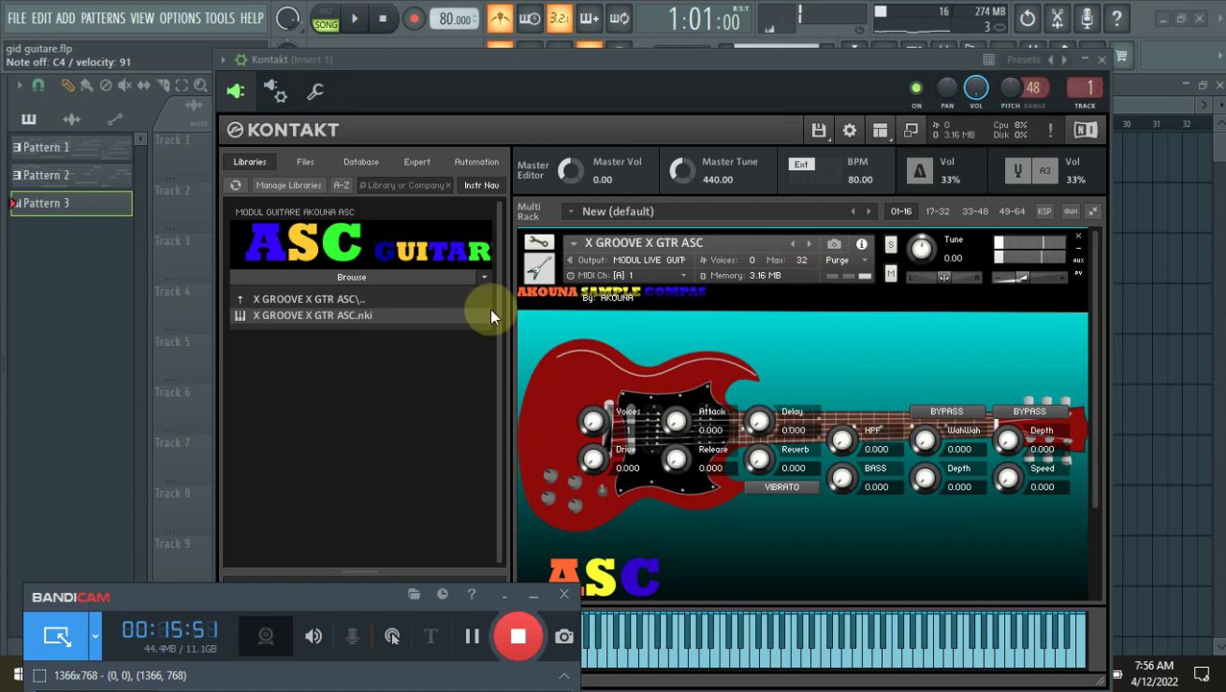
# Step: Replace the X GROOVE X guitar with LEAD CHORUS GTR ASC.nki from its library folder
pyautogui.doubleClick(364, 298)
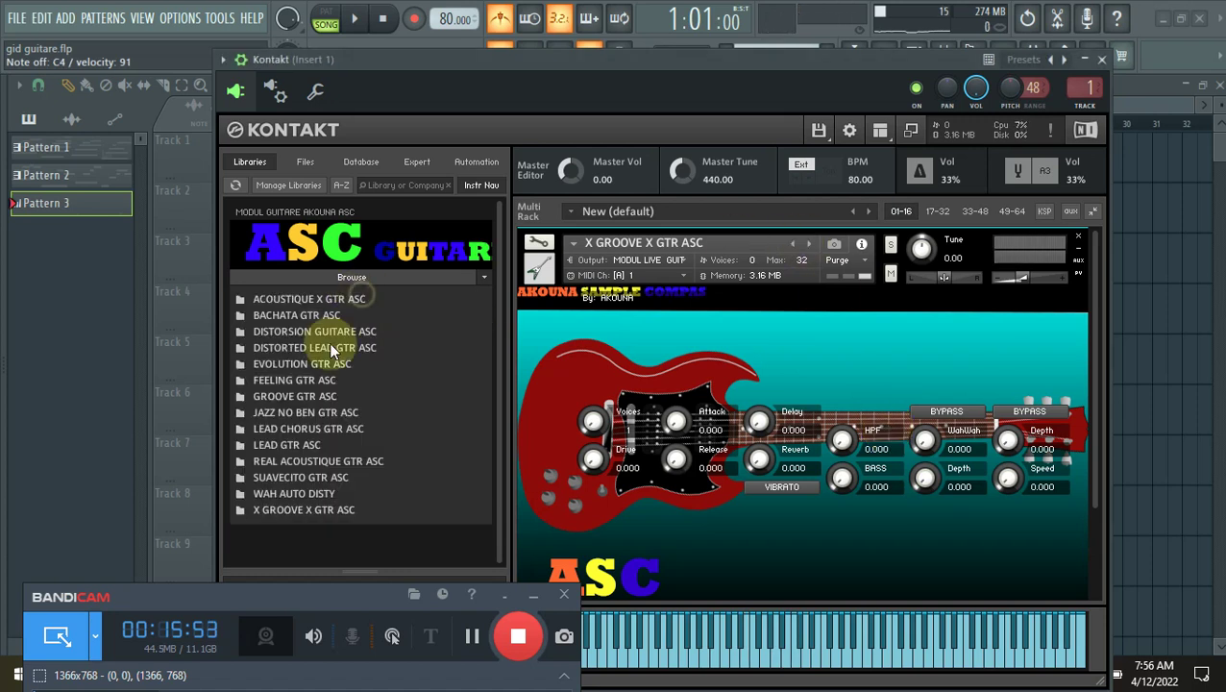
pyautogui.doubleClick(329, 428)
pyautogui.doubleClick(326, 314)
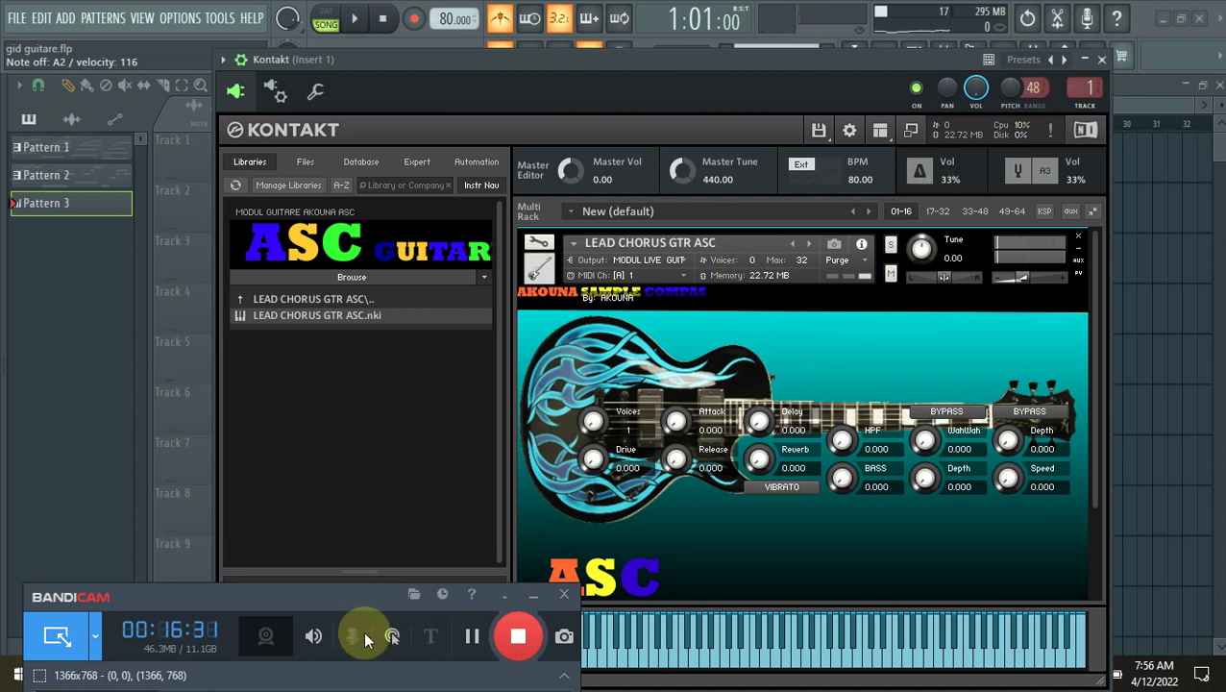
# Step: Open the SUAVECITO GTR ASC folder and load its instrument in place of the LEAD CHORUS guitar
pyautogui.click(365, 305)
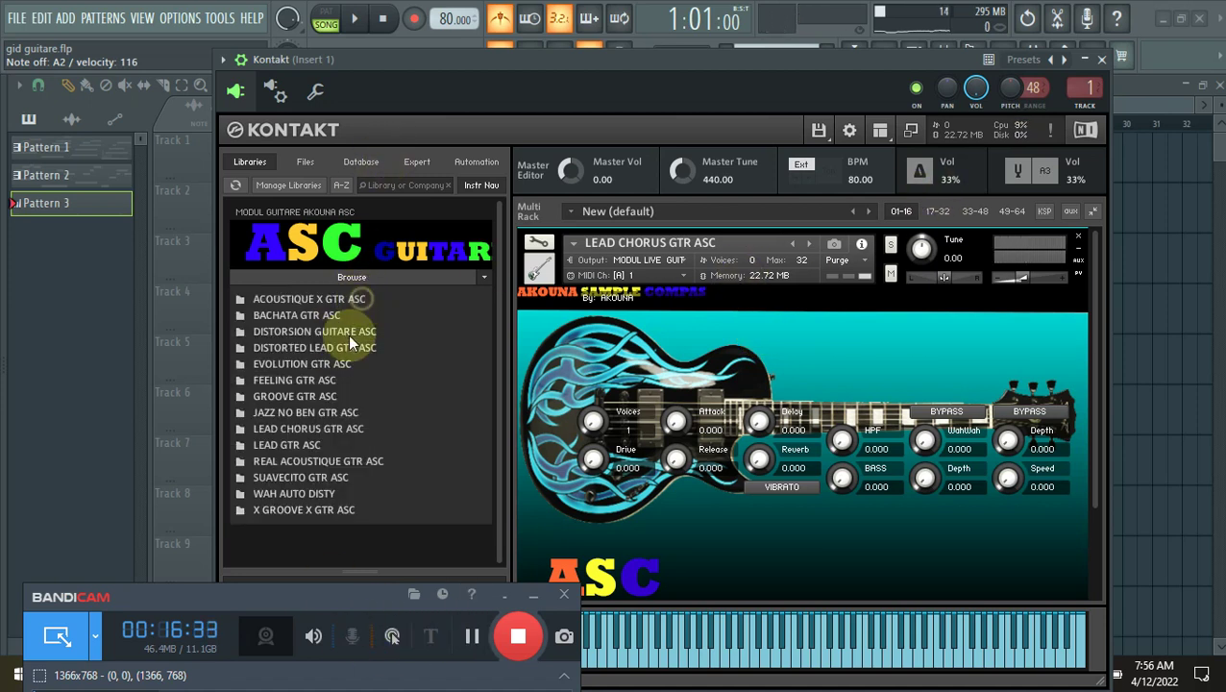
pyautogui.click(298, 475)
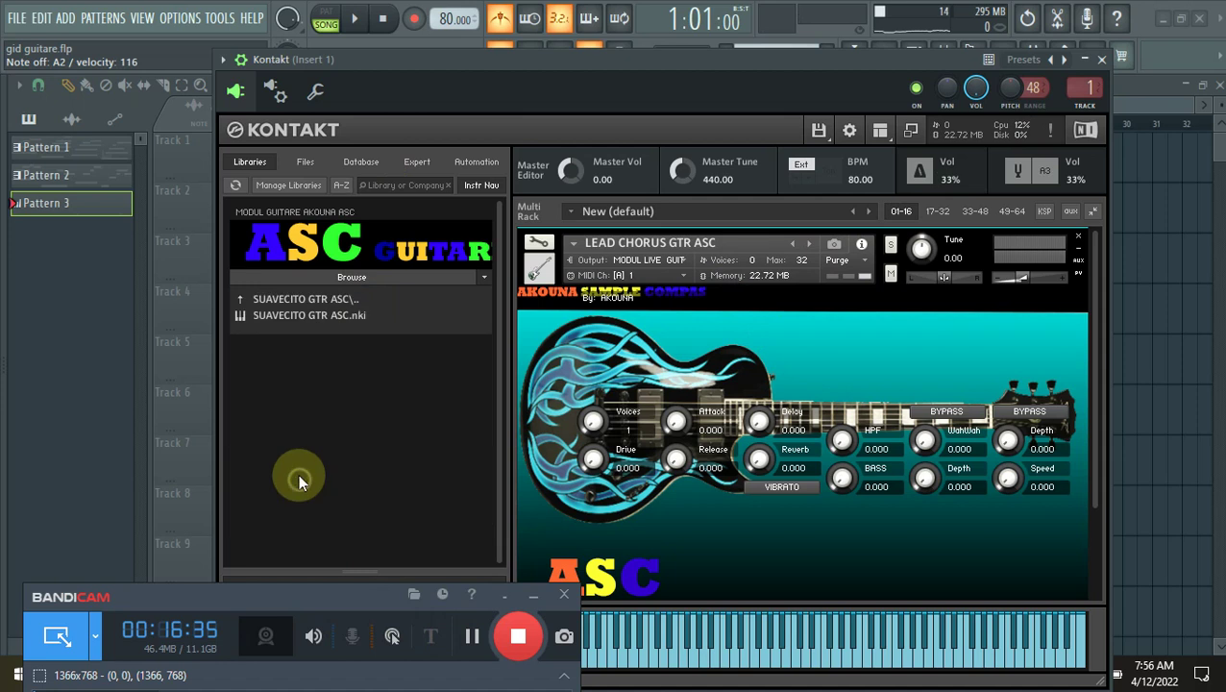
pyautogui.moveTo(320, 317); pyautogui.dragTo(638, 246)
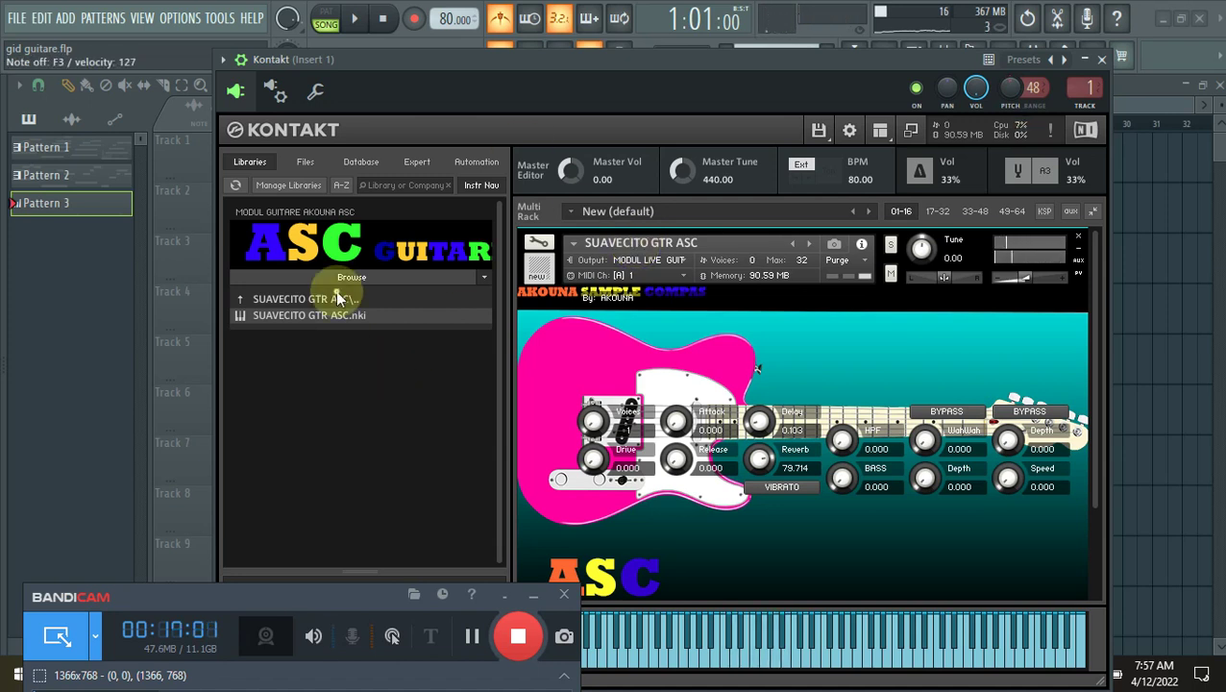
# Step: Replace the SUAVECITO guitar with BACHATA GTR ASC from its folder and return to the library's folder list
pyautogui.click(338, 300)
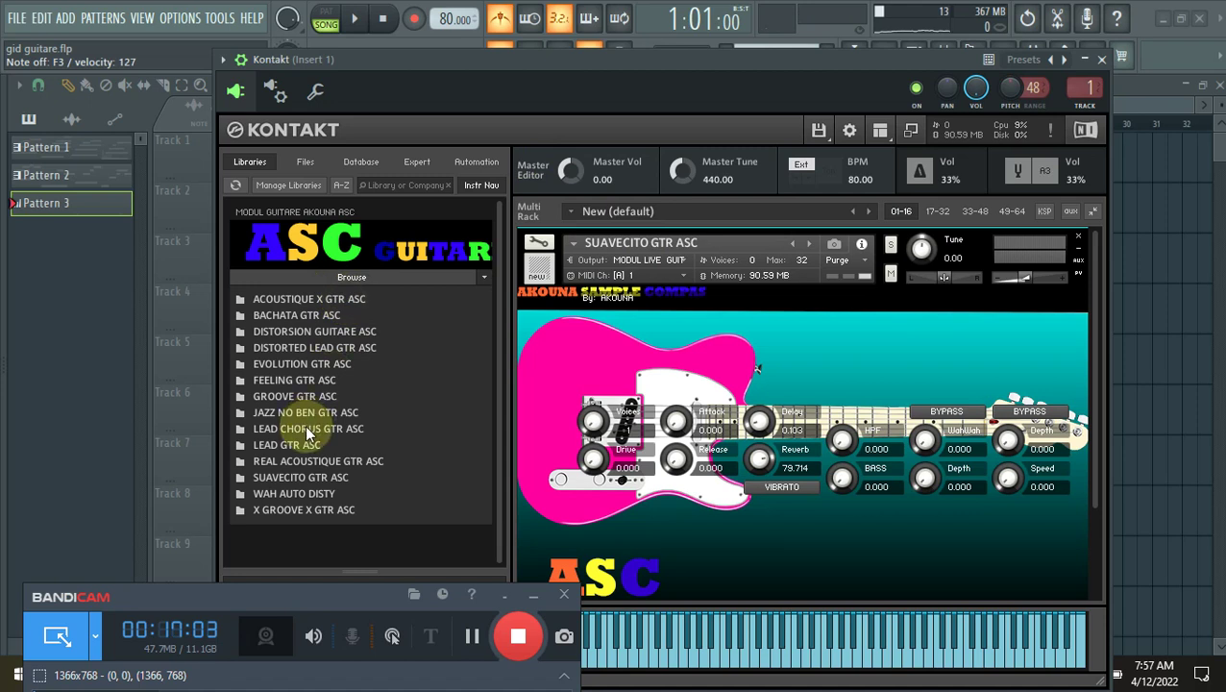
pyautogui.doubleClick(317, 315)
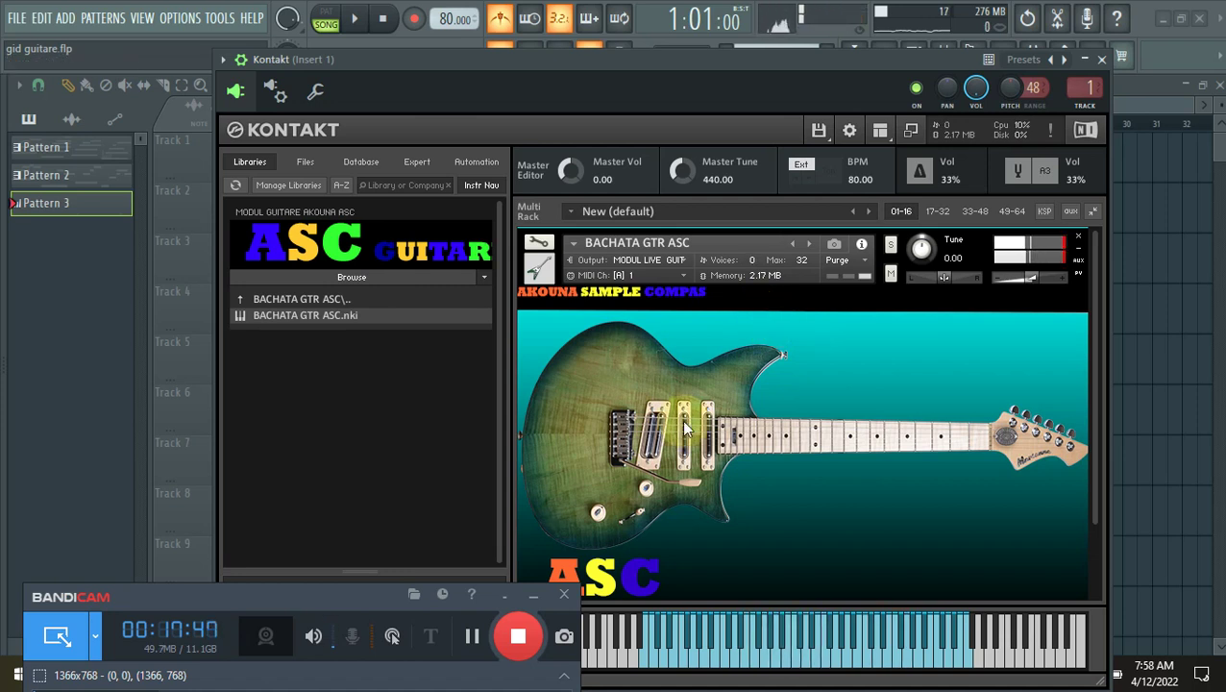
pyautogui.doubleClick(343, 303)
pyautogui.click(273, 299)
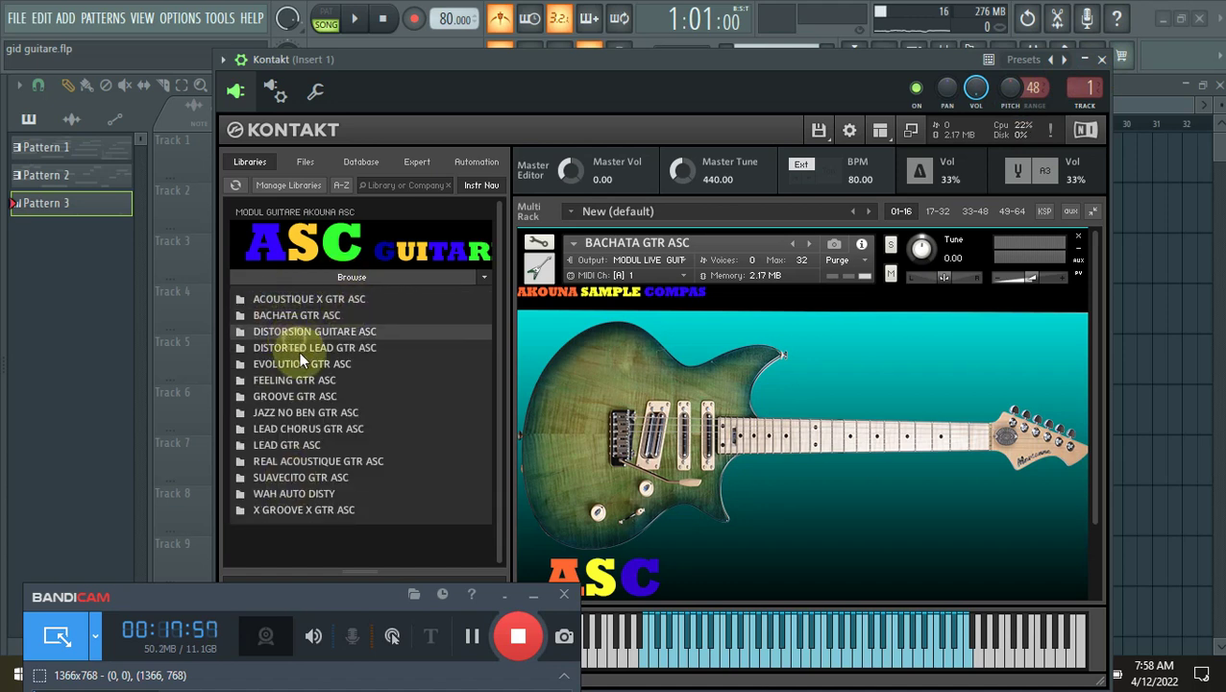